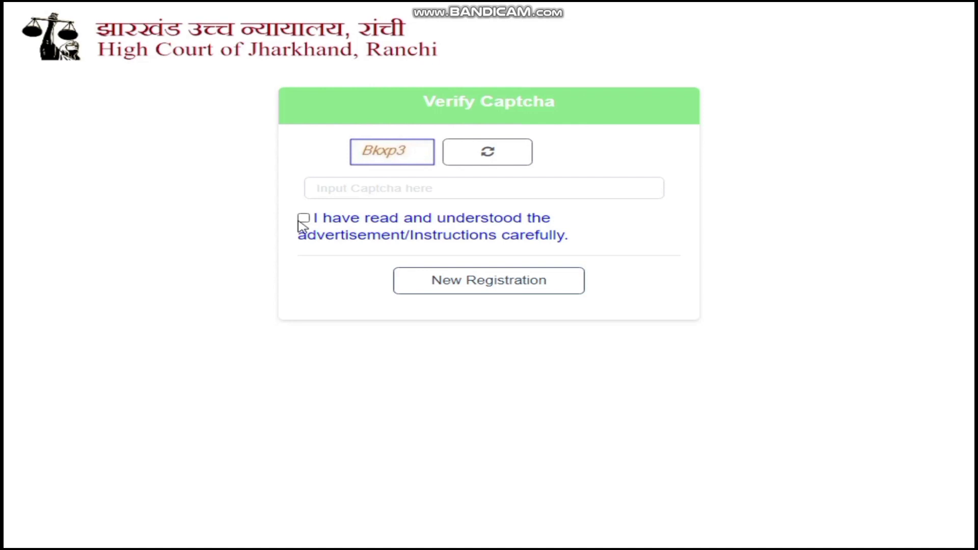
# Accept the advertisement instructions for a new registration, and set the applicant's title to MR. and category to SC
pyautogui.click(303, 220)
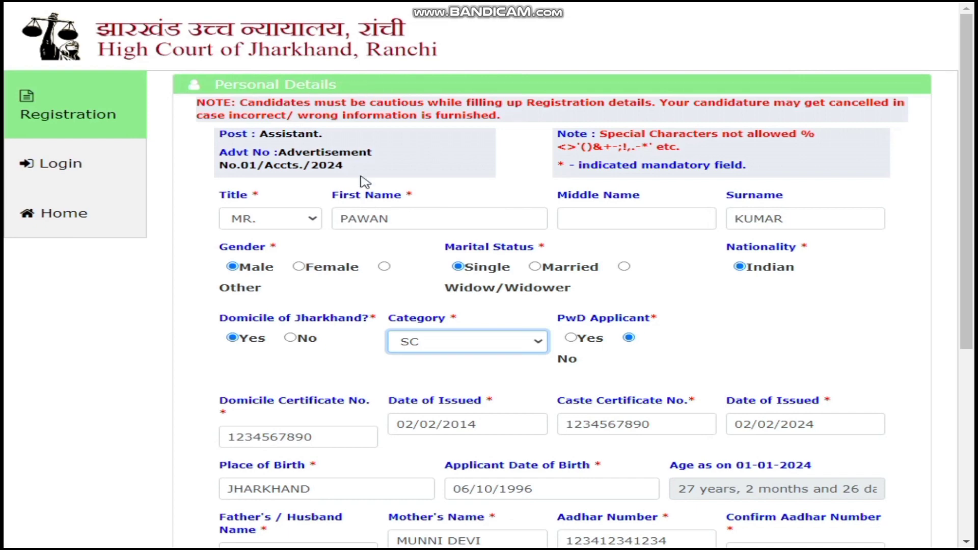
pyautogui.click(262, 223)
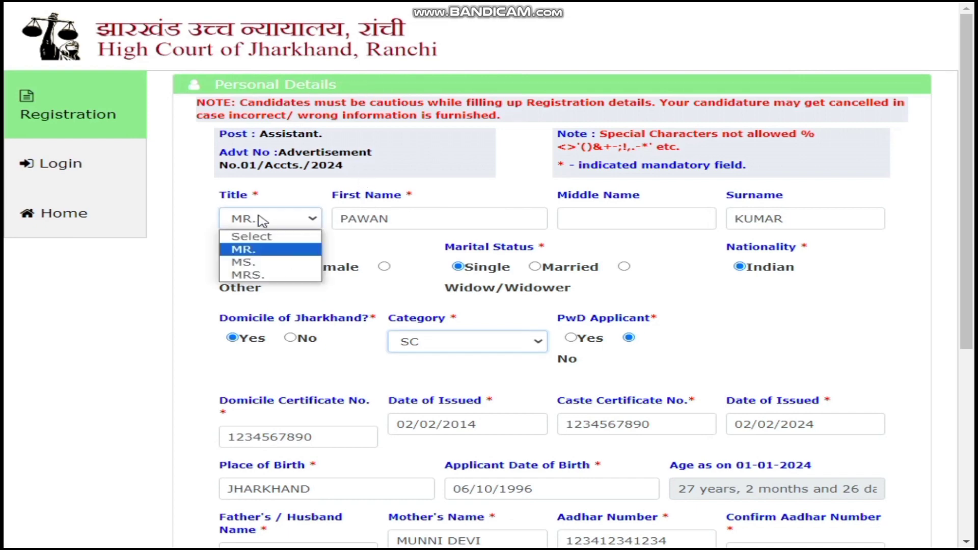
pyautogui.click(250, 251)
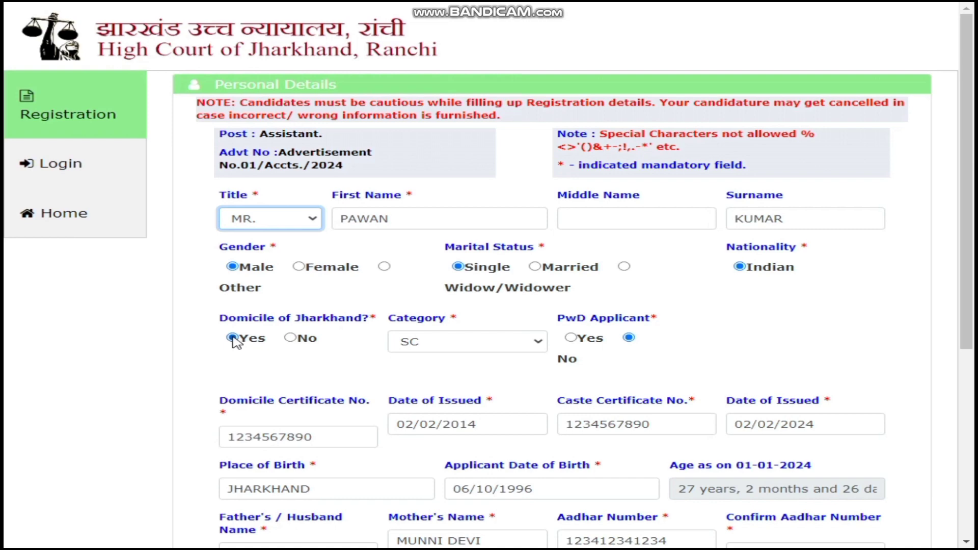
pyautogui.click(457, 345)
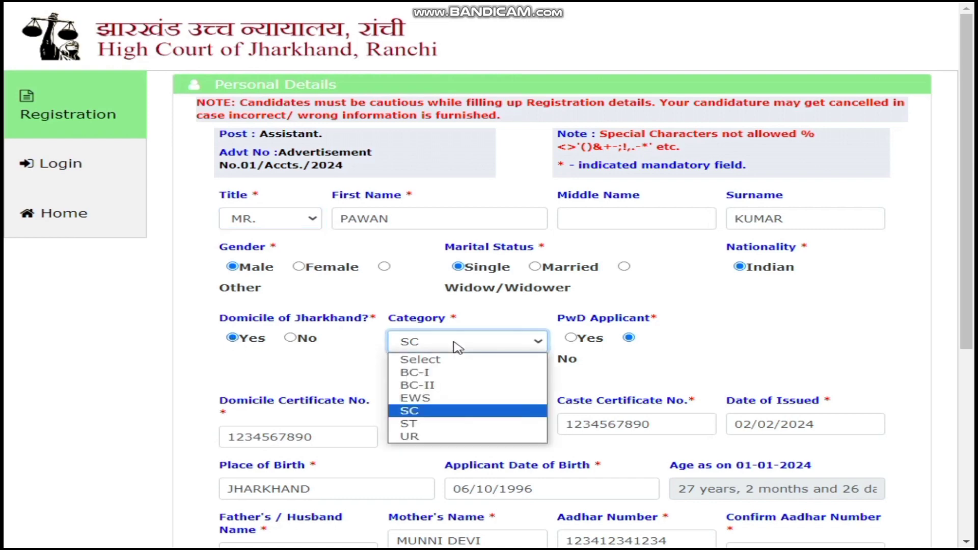
pyautogui.click(424, 412)
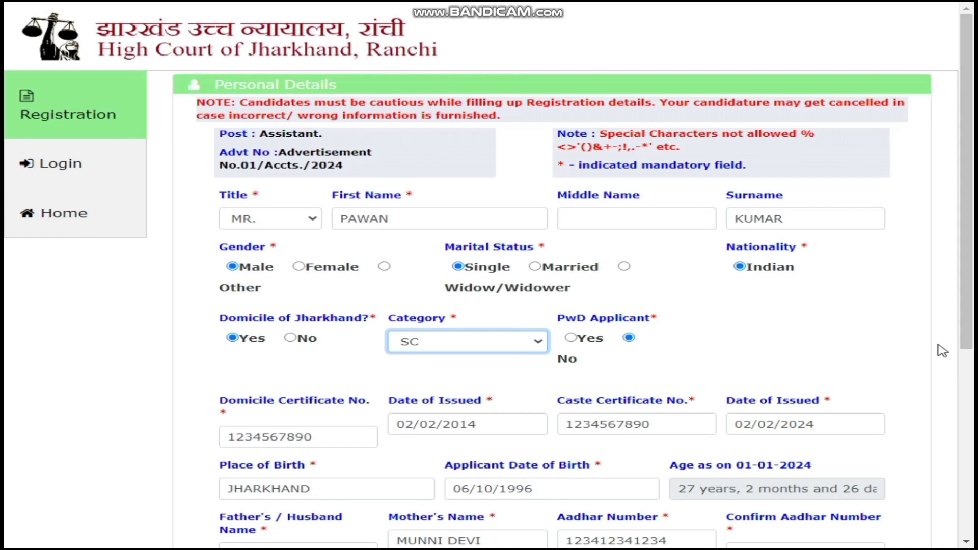
# Accept the declarations at the end of the registration form
pyautogui.moveTo(971, 261); pyautogui.dragTo(973, 449)
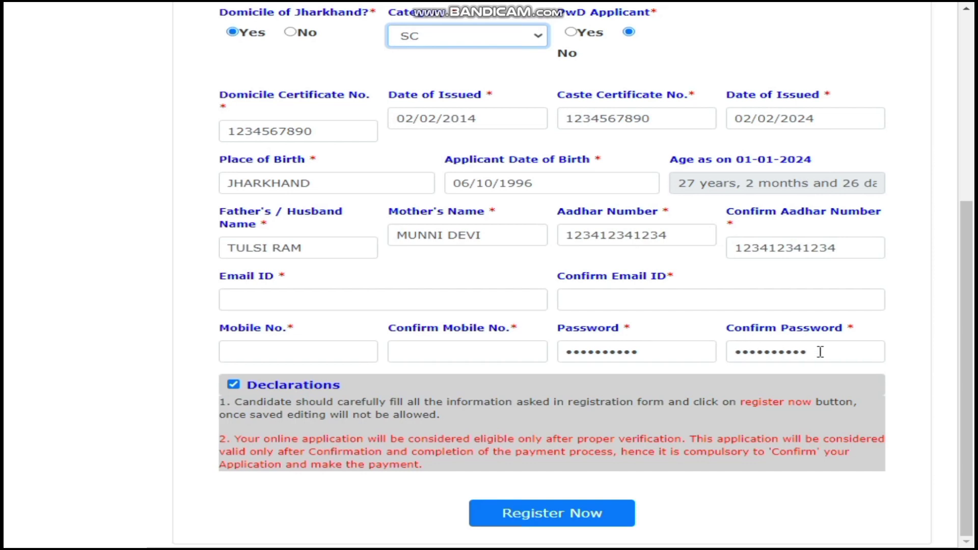
pyautogui.click(261, 390)
pyautogui.click(233, 385)
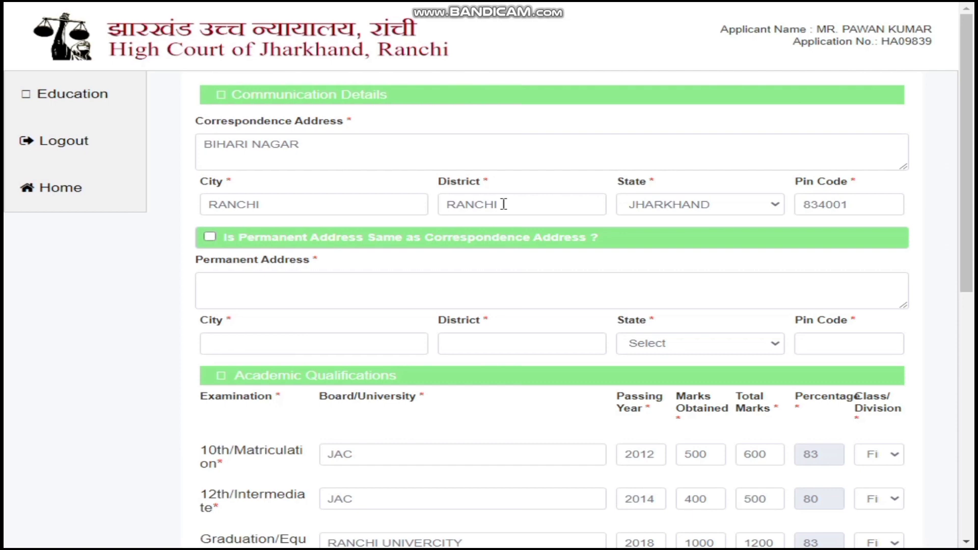
# Keep JHARKHAND as the correspondence address state and mark the permanent address as the same as the correspondence address
pyautogui.click(667, 206)
pyautogui.click(672, 208)
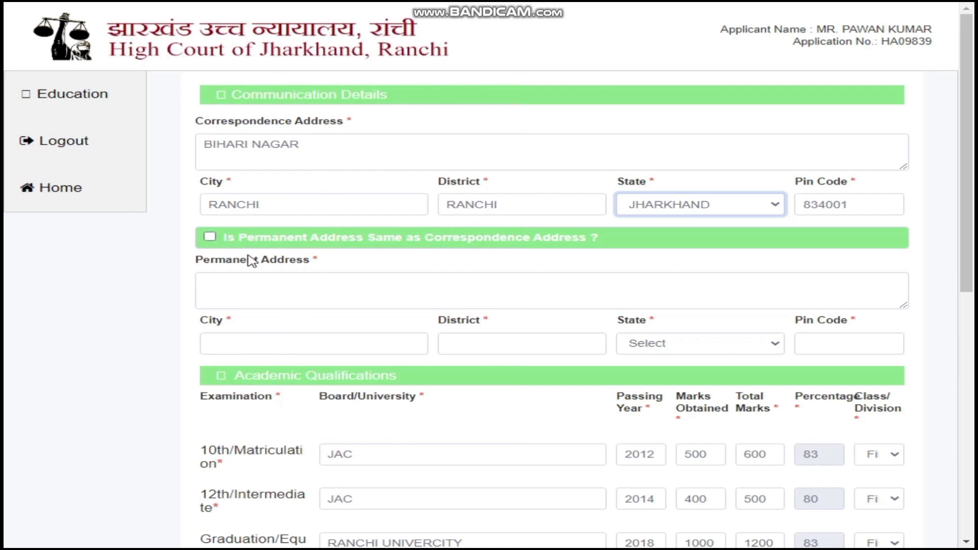
pyautogui.click(210, 238)
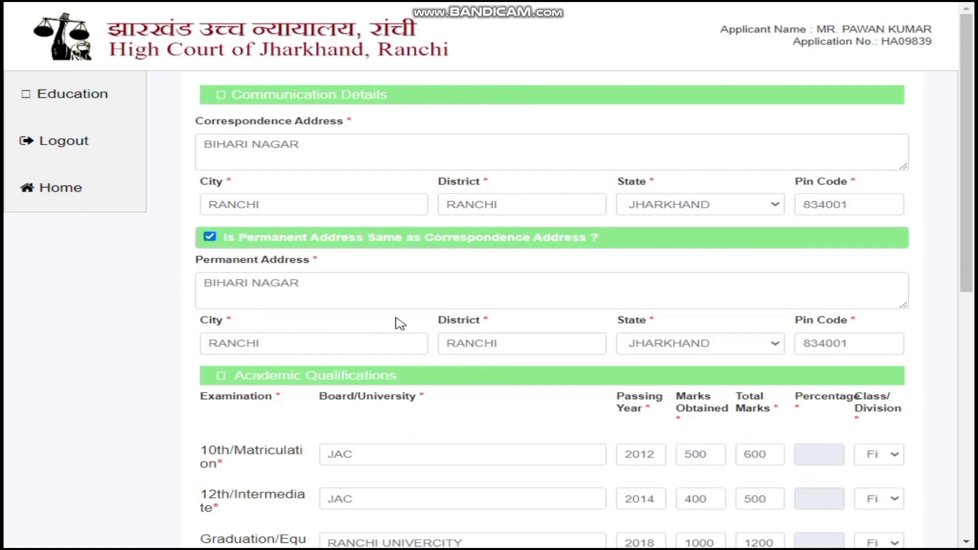
# Set the class/division to First for the 10th, 12th and graduation rows of the academic qualifications
pyautogui.moveTo(971, 201); pyautogui.dragTo(972, 336)
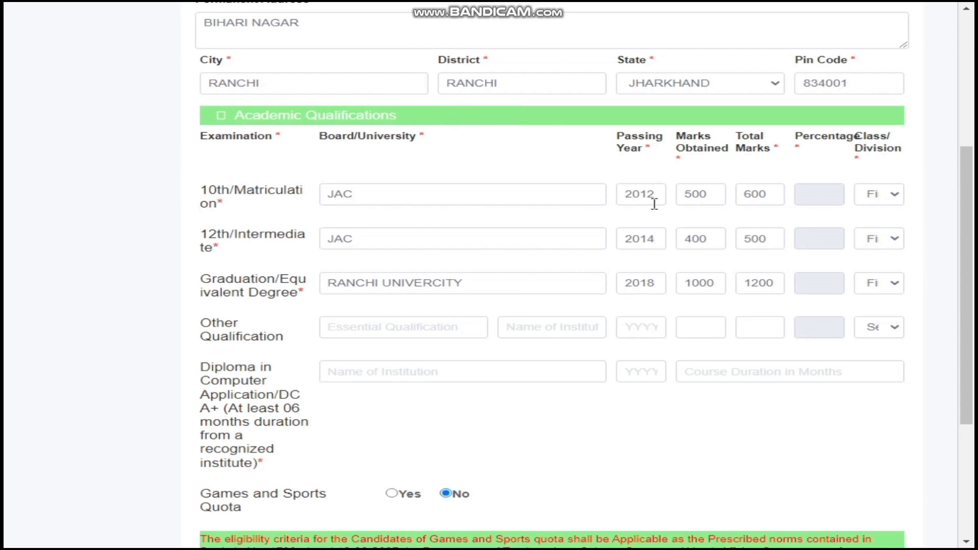
pyautogui.click(781, 192)
pyautogui.press('Tab')
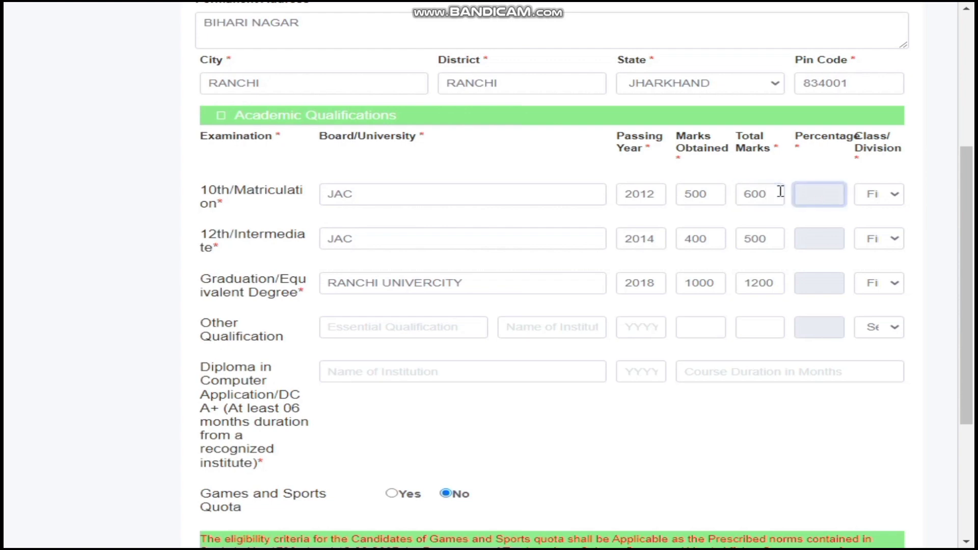
pyautogui.click(885, 201)
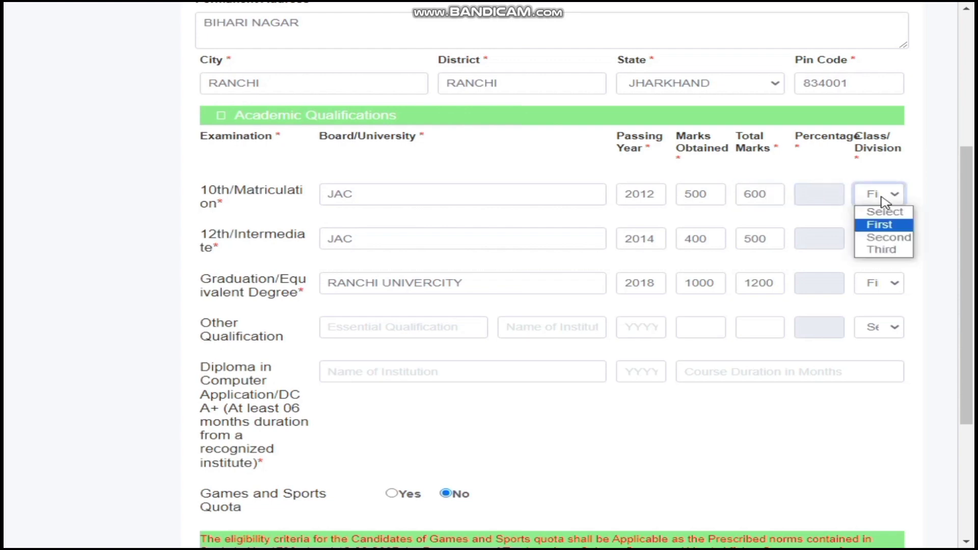
pyautogui.click(887, 232)
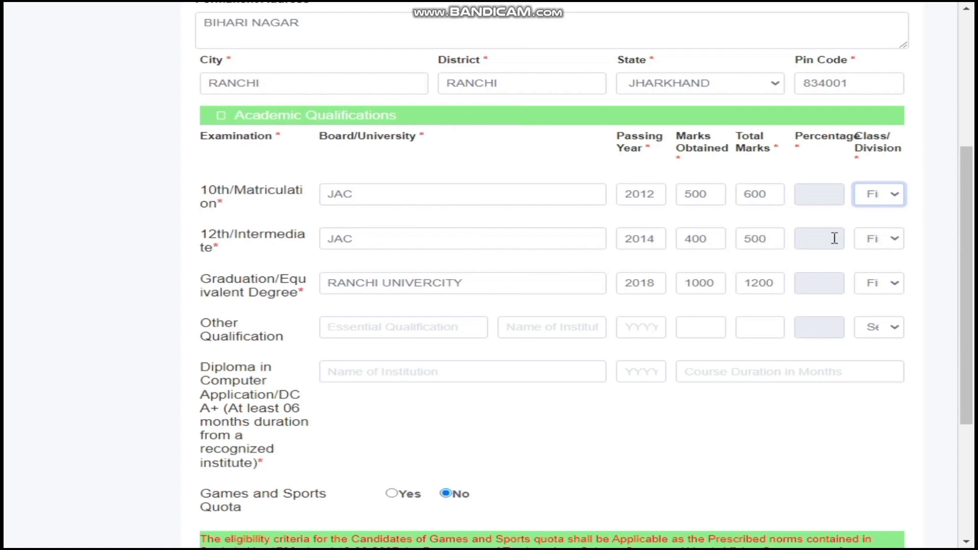
pyautogui.click(876, 242)
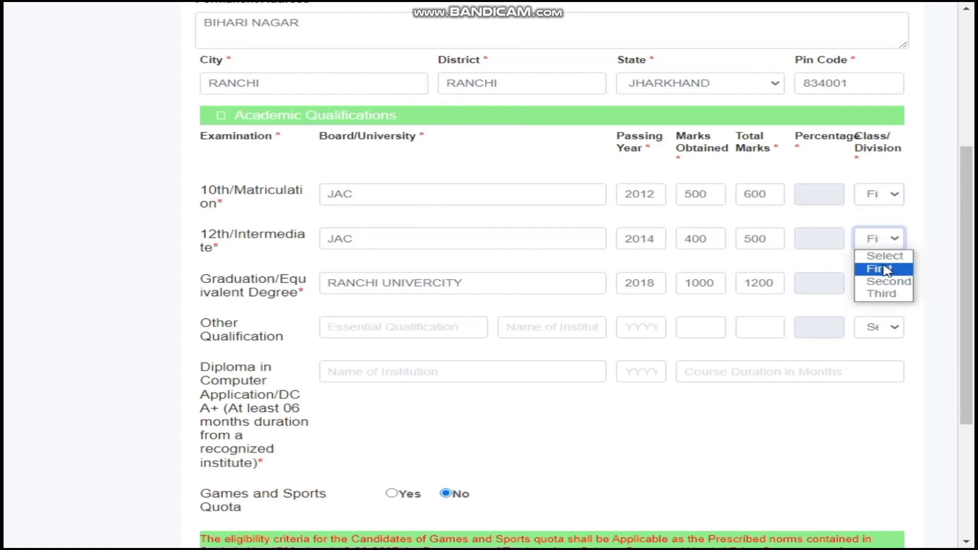
pyautogui.click(884, 269)
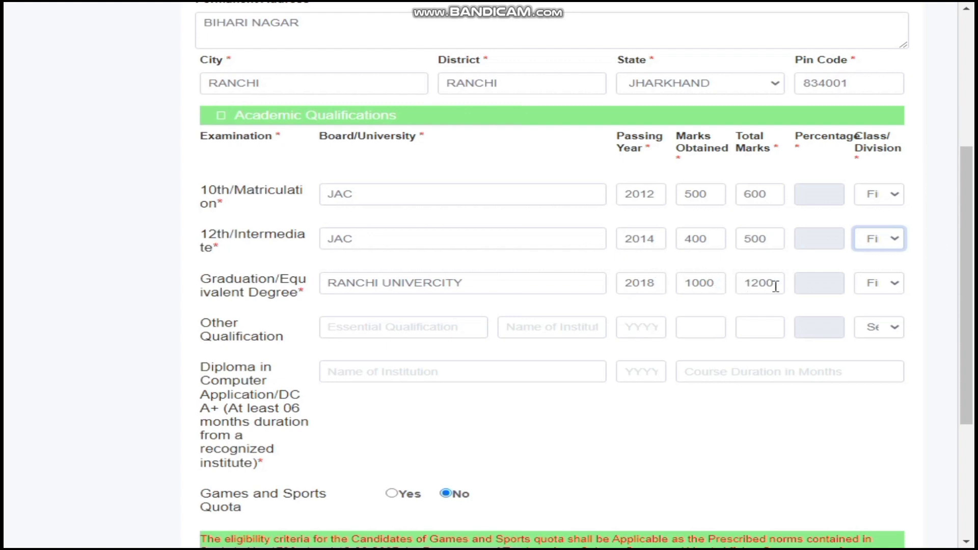
pyautogui.click(875, 291)
pyautogui.click(875, 291)
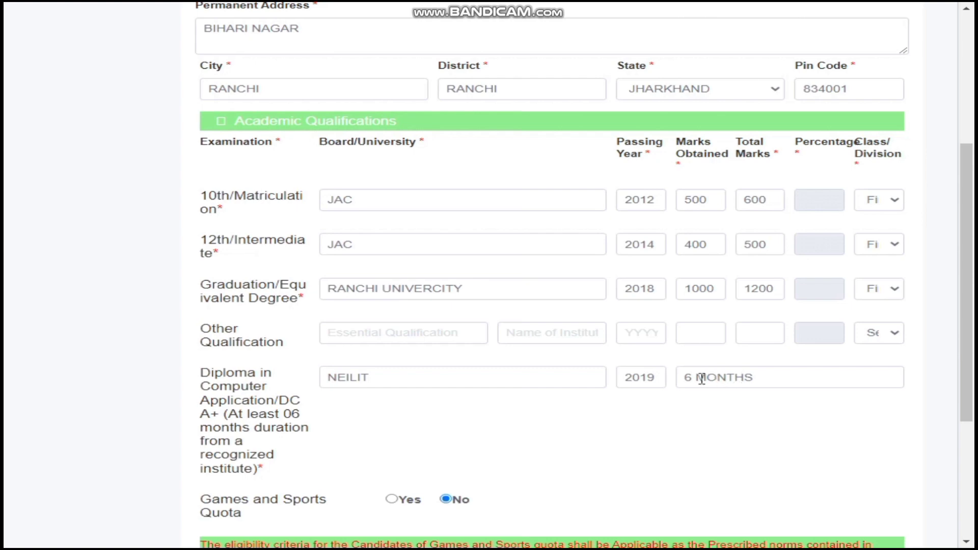
# Declare that the education information is true, and save the form to proceed to the file uploads
pyautogui.click(742, 380)
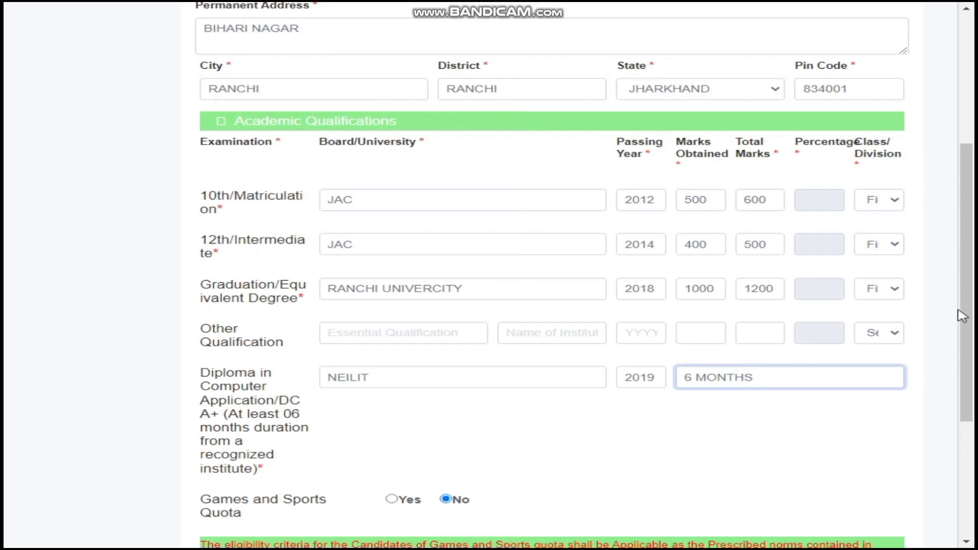
pyautogui.scroll(-3, 815, 332)
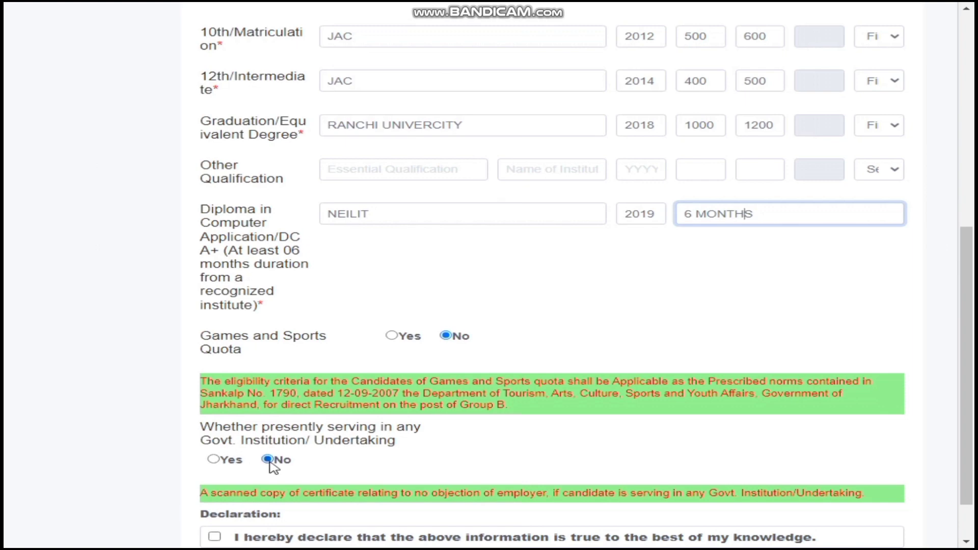
pyautogui.scroll(-2, 935, 419)
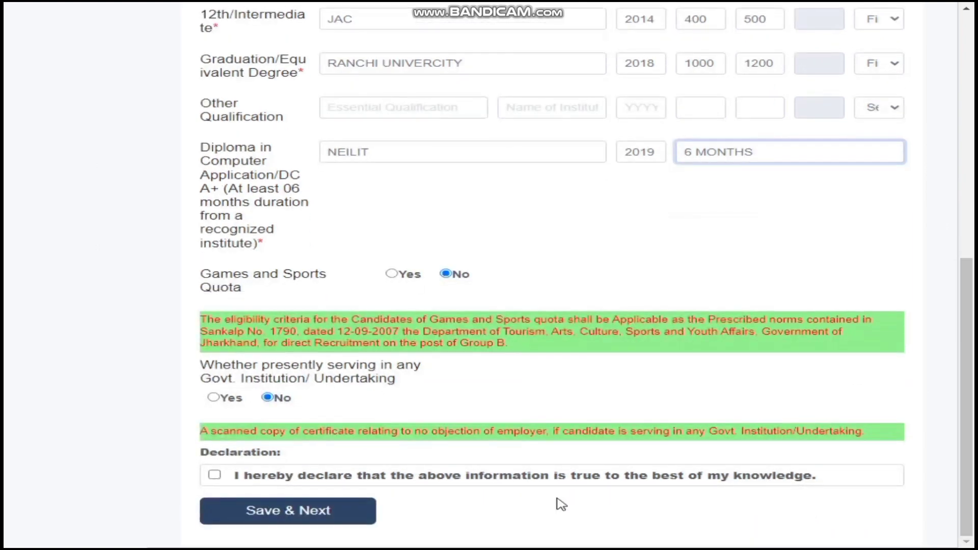
pyautogui.click(215, 475)
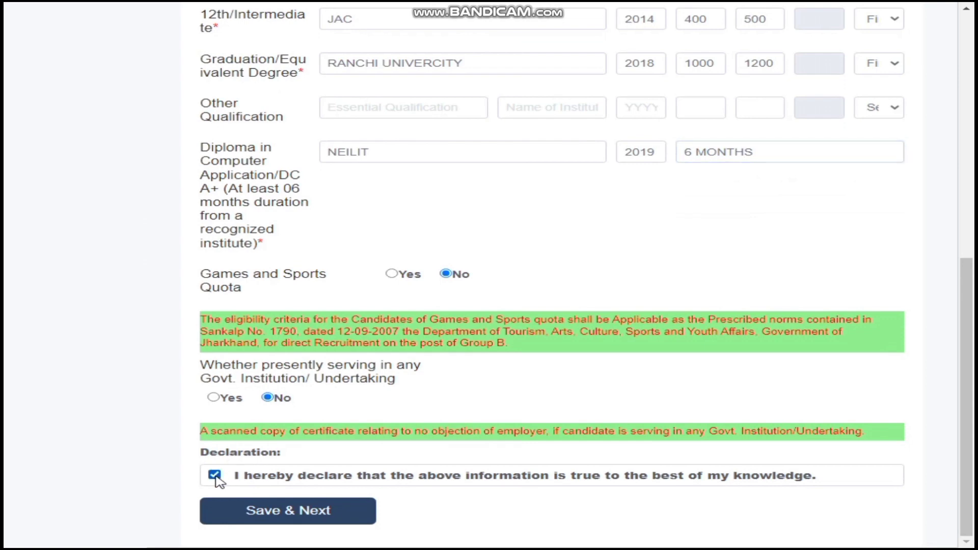
pyautogui.click(296, 520)
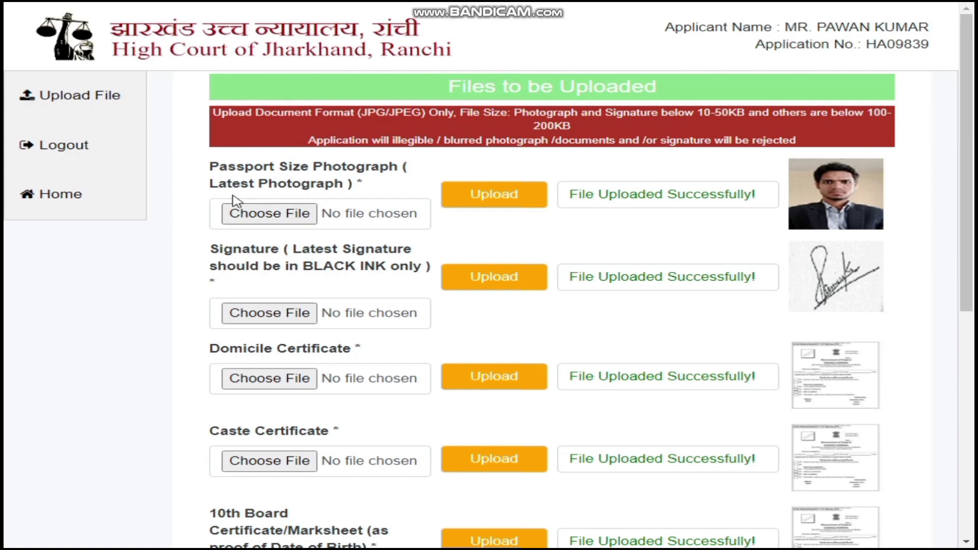
# Browse the desktop files available for the passport size photograph without selecting one
pyautogui.click(281, 221)
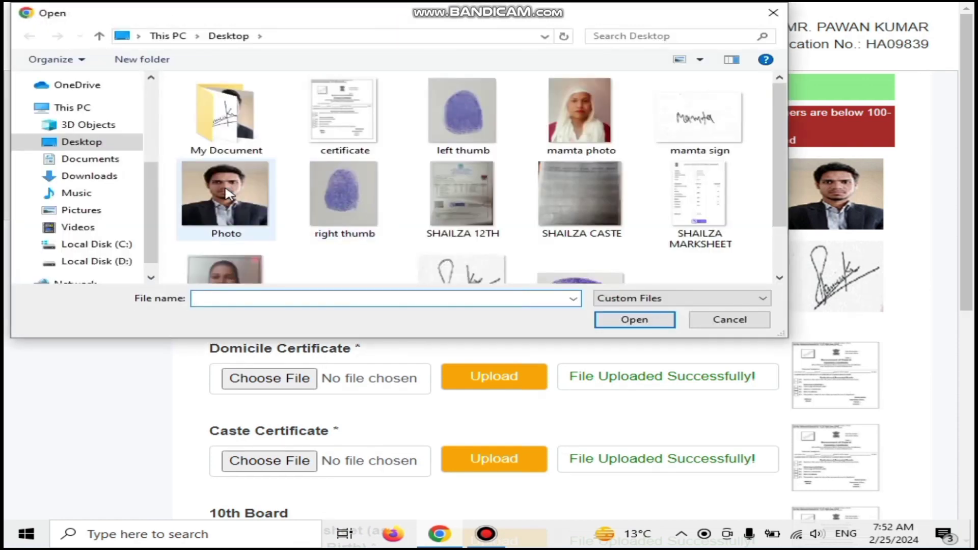
pyautogui.click(736, 320)
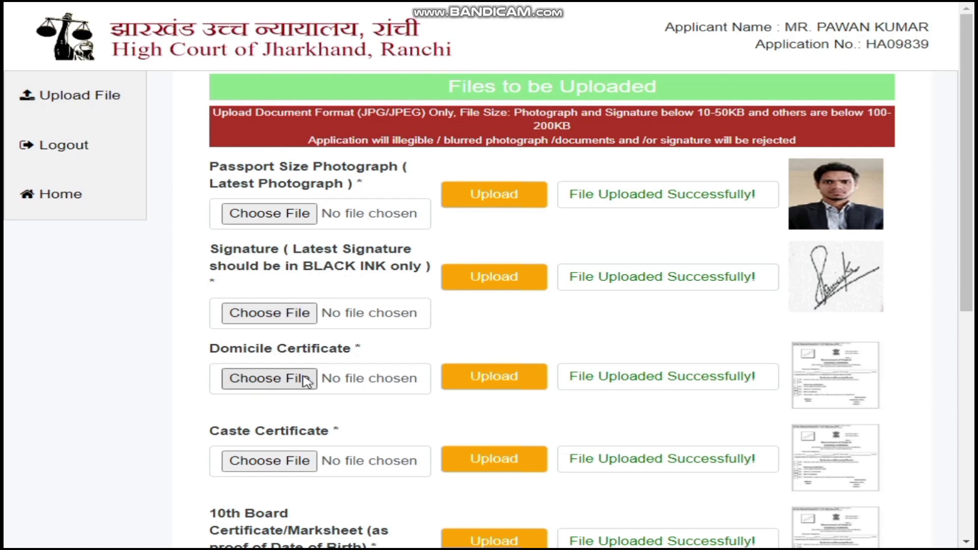
# Accept the declaration below the uploaded documents and save the page to proceed to the application form preview
pyautogui.moveTo(974, 257); pyautogui.dragTo(974, 410)
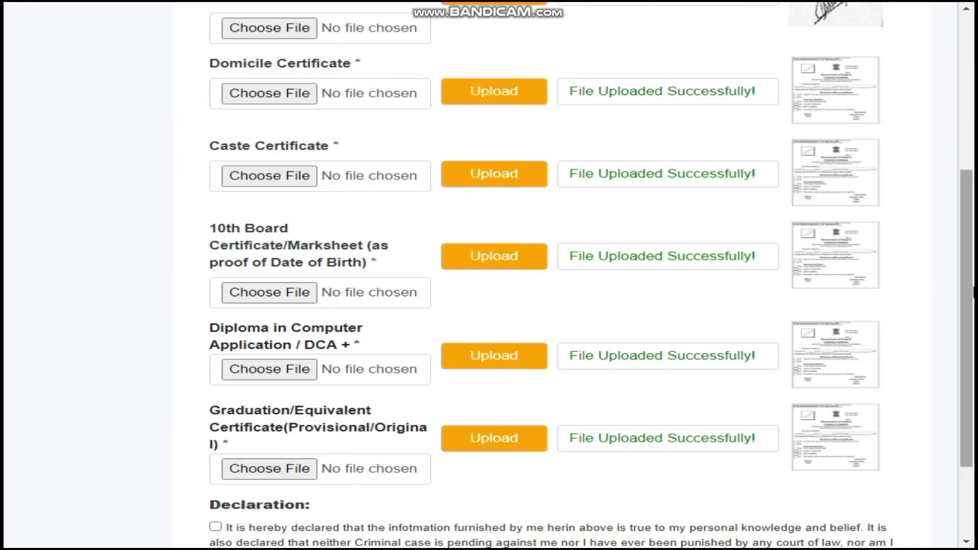
pyautogui.scroll(-3, 867, 366)
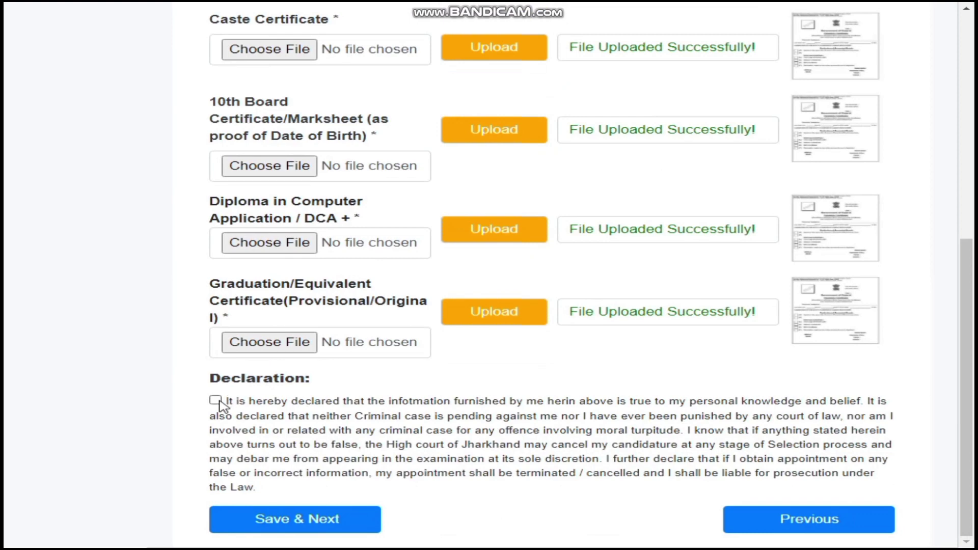
pyautogui.click(215, 401)
pyautogui.click(288, 520)
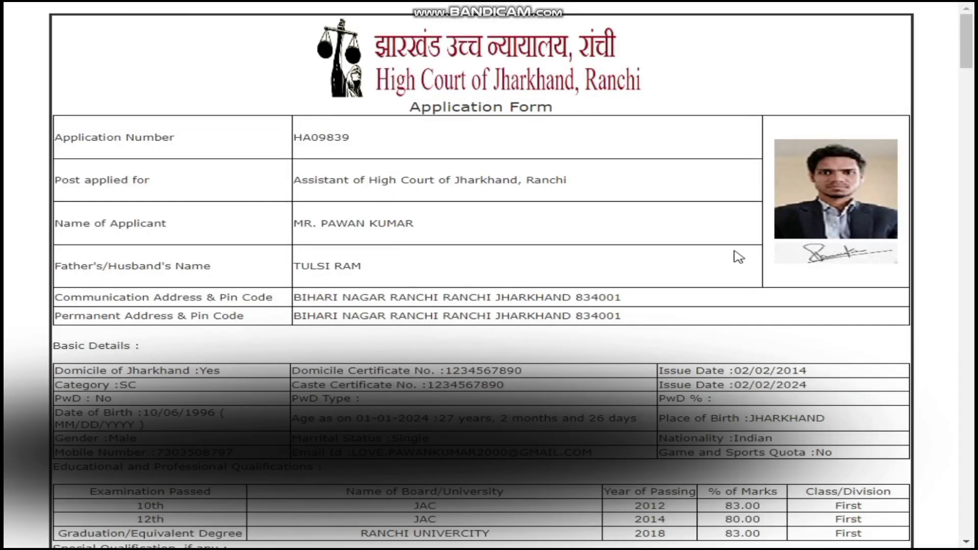
# Proceed from the application form preview to the fee payment and choose Card as the payment method
pyautogui.moveTo(970, 48); pyautogui.dragTo(972, 515)
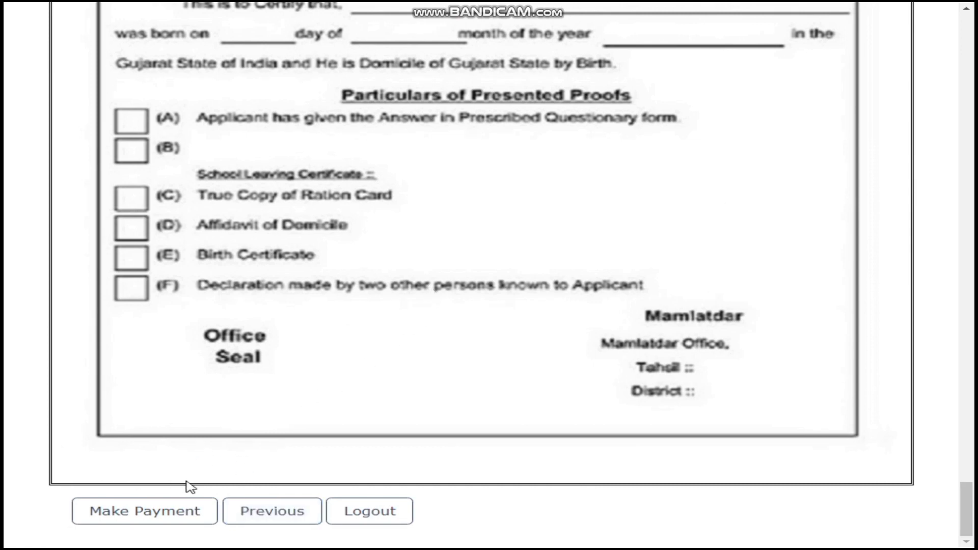
pyautogui.click(134, 521)
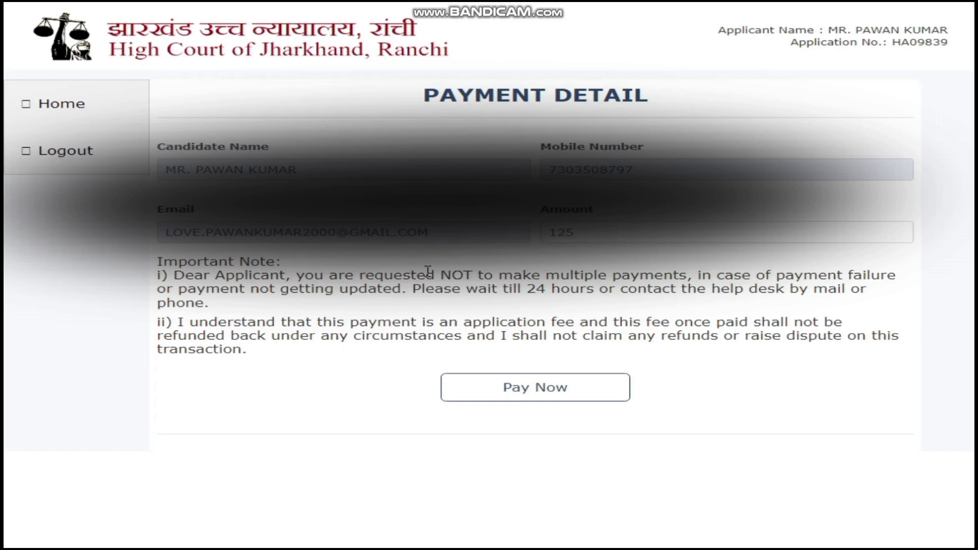
pyautogui.click(542, 392)
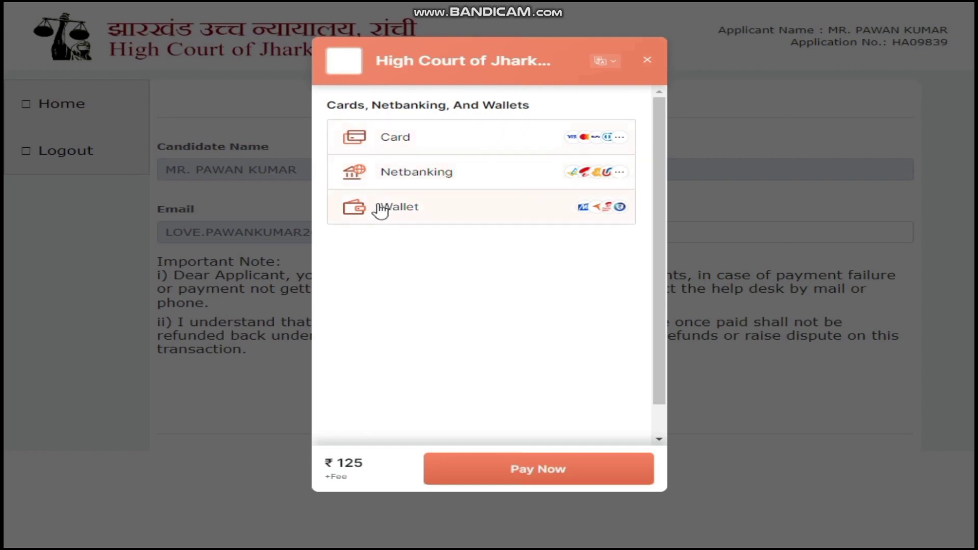
pyautogui.click(399, 152)
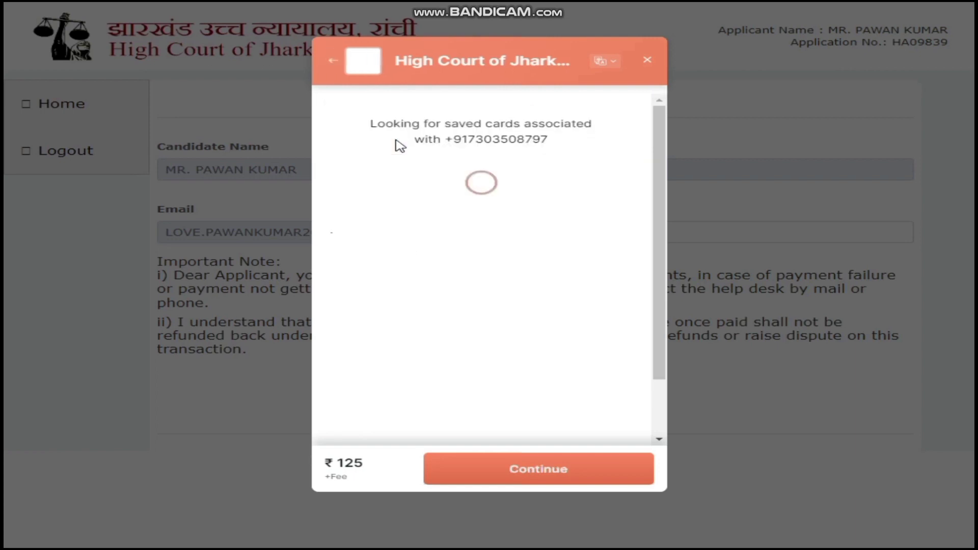